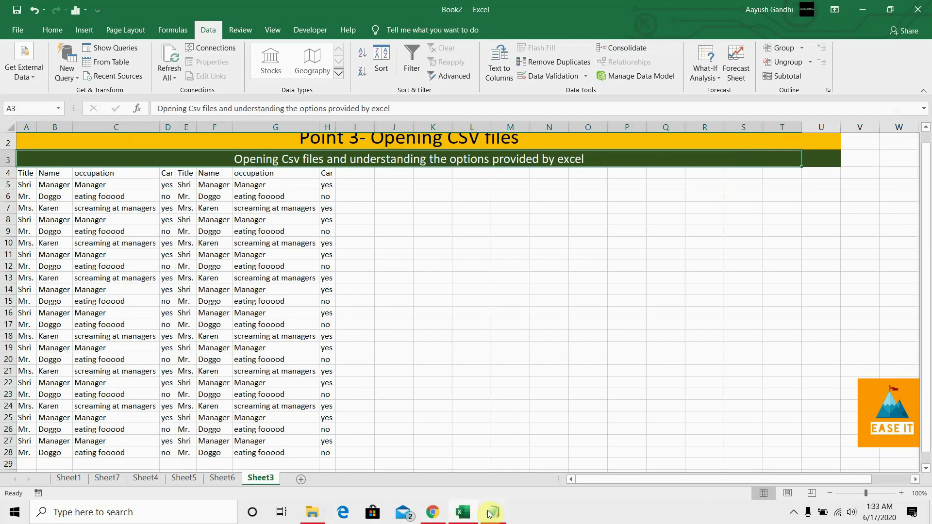
Switch to Notepad and examine the header row and comma-separated records of the demo_csv file.
{"action": "left_click", "coordinate": [493, 512]}
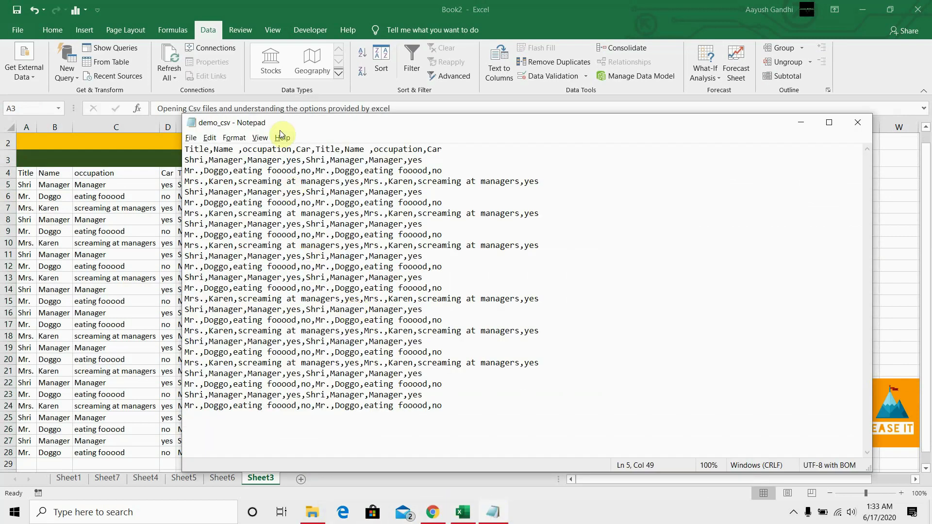
{"action": "left_click_drag", "start_coordinate": [277, 125], "coordinate": [191, 135]}
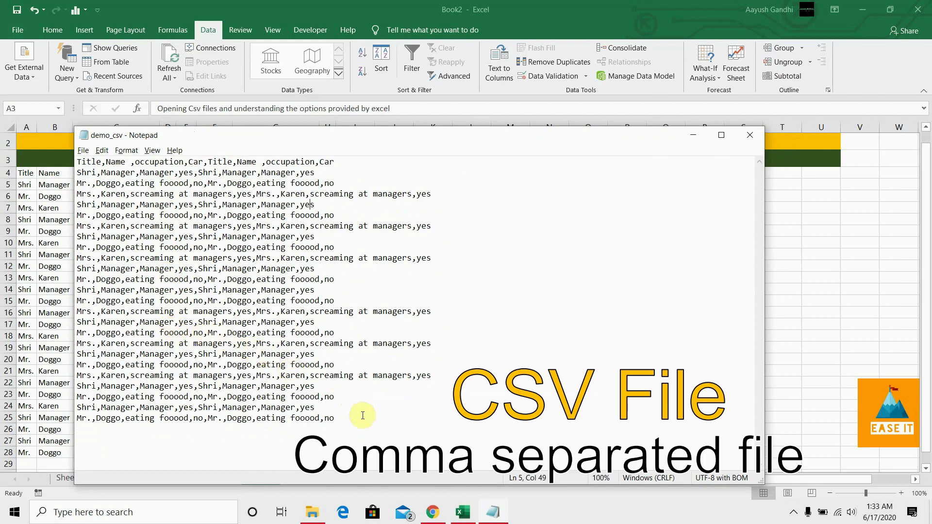
{"action": "left_click", "coordinate": [79, 162]}
{"action": "left_click_drag", "start_coordinate": [79, 162], "coordinate": [152, 190]}
{"action": "left_click_drag", "start_coordinate": [358, 166], "coordinate": [78, 161]}
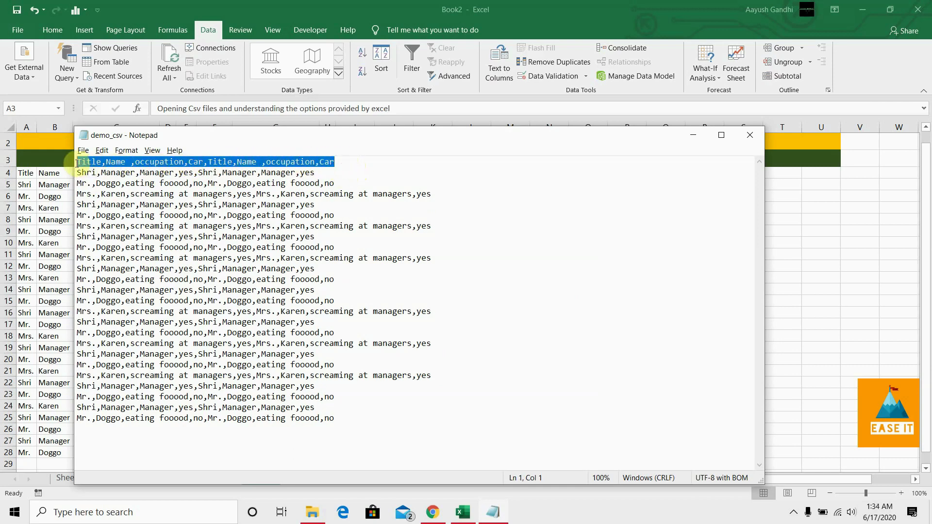
{"action": "left_click", "coordinate": [111, 162]}
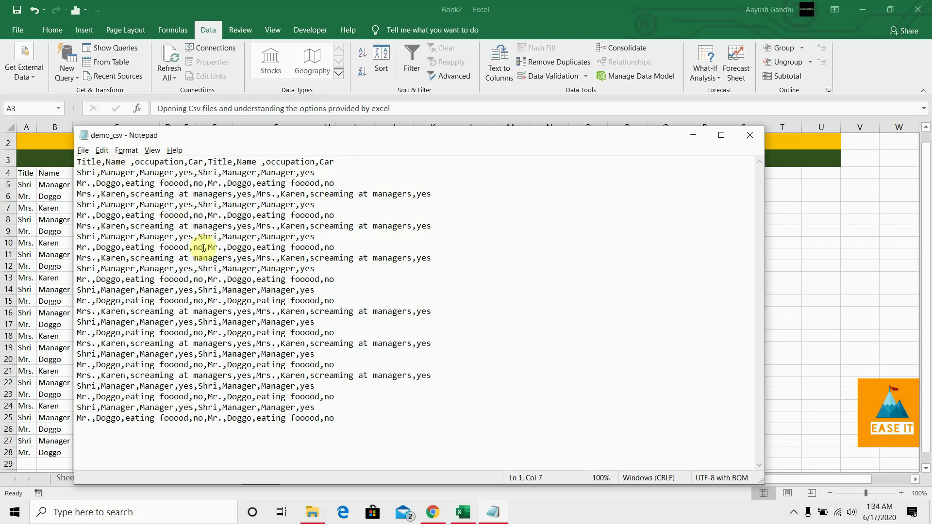
Switch back to Excel and delete the imported data starting at A4 on Sheet3, together with its associated query.
{"action": "left_click", "coordinate": [785, 206]}
{"action": "left_click", "coordinate": [26, 173]}
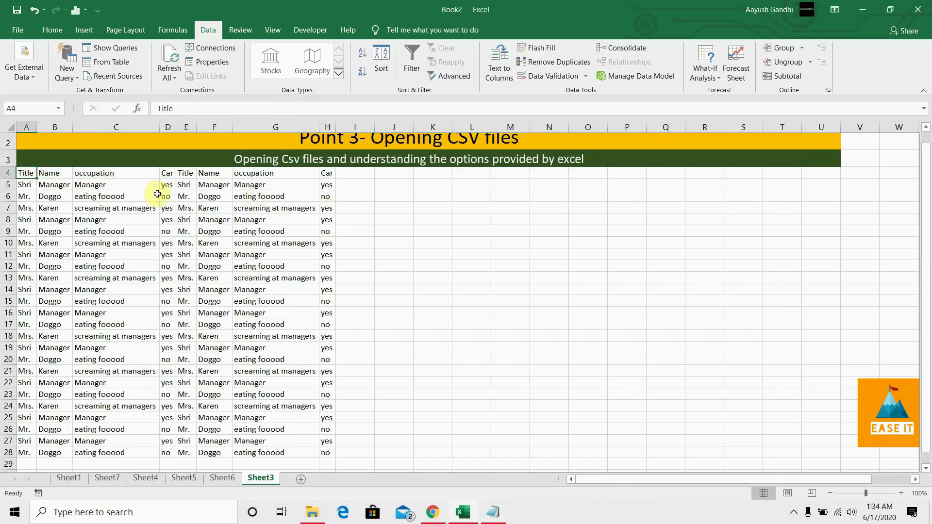
{"action": "key", "text": "ctrl+a"}
{"action": "key", "text": "Delete"}
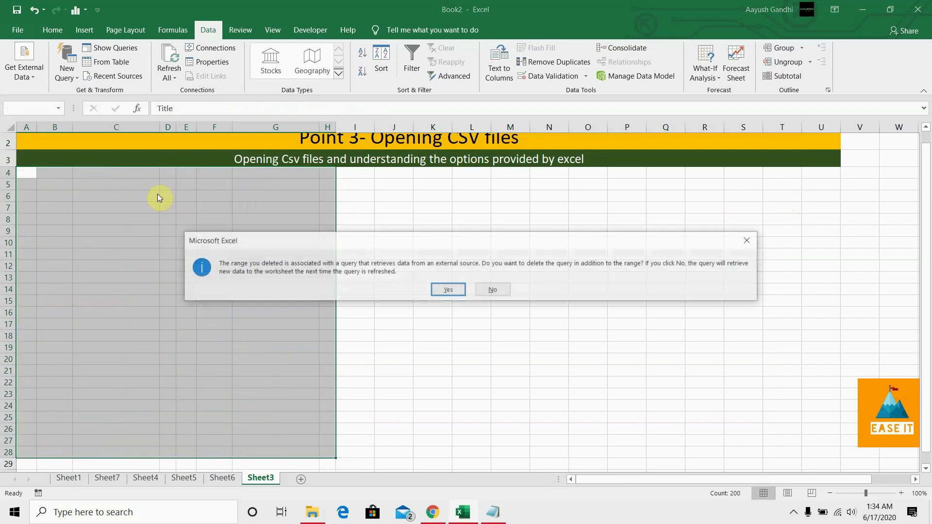
{"action": "key", "text": "Tab"}
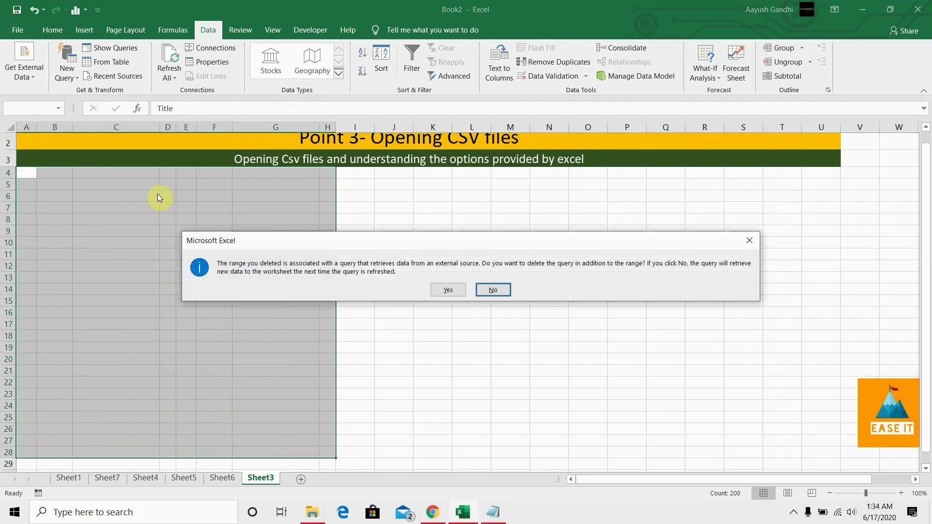
{"action": "key", "text": "Tab"}
{"action": "key", "text": "Return"}
{"action": "key", "text": "Left"}
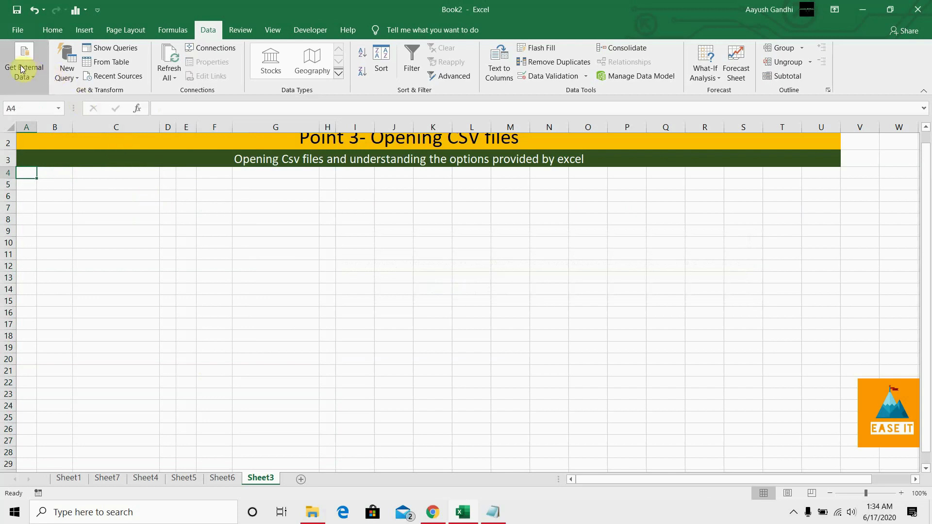
Open the recent CSV version of demo_csv from the D: youtube raw, video 2 folder.
{"action": "left_click", "coordinate": [23, 29]}
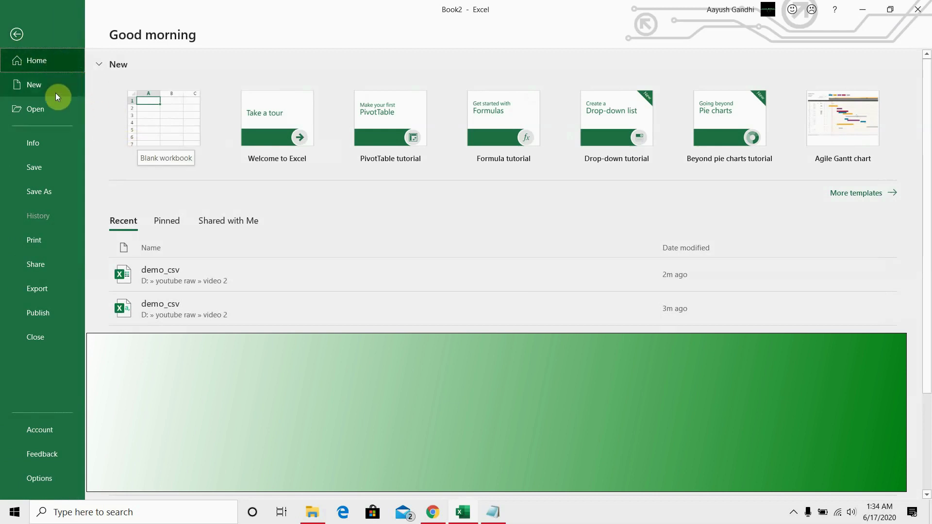
{"action": "left_click", "coordinate": [47, 110]}
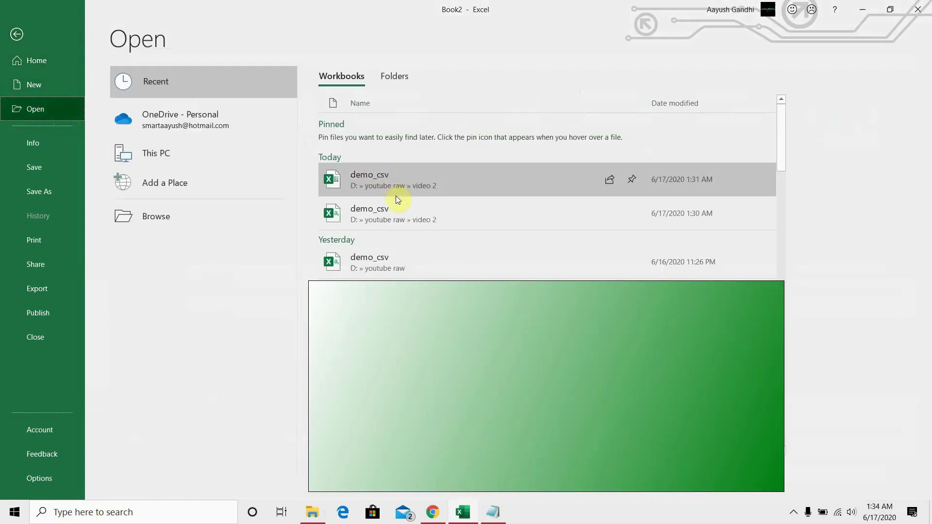
{"action": "left_click", "coordinate": [389, 214]}
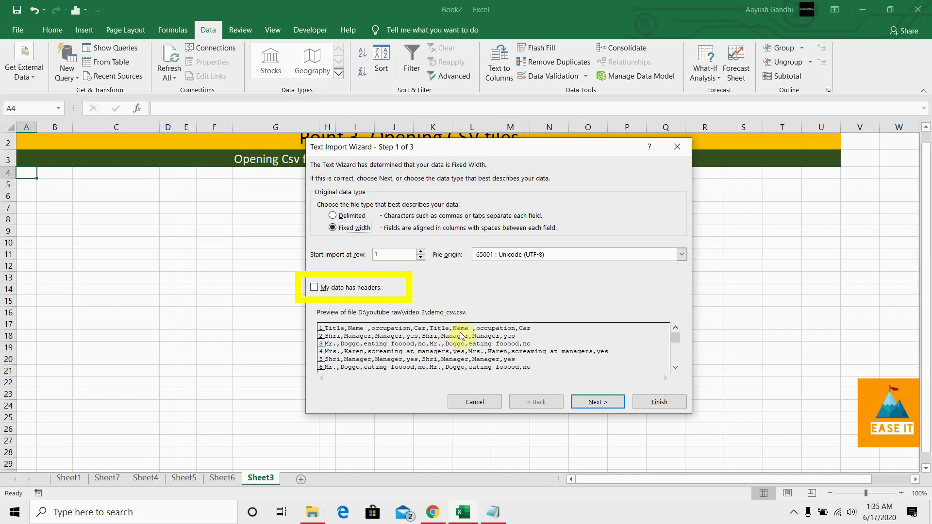
Mark the import data as having headers, keep the 65001 : Unicode (UTF-8) file origin, choose Delimited, and proceed to the delimiter settings.
{"action": "left_click", "coordinate": [341, 287]}
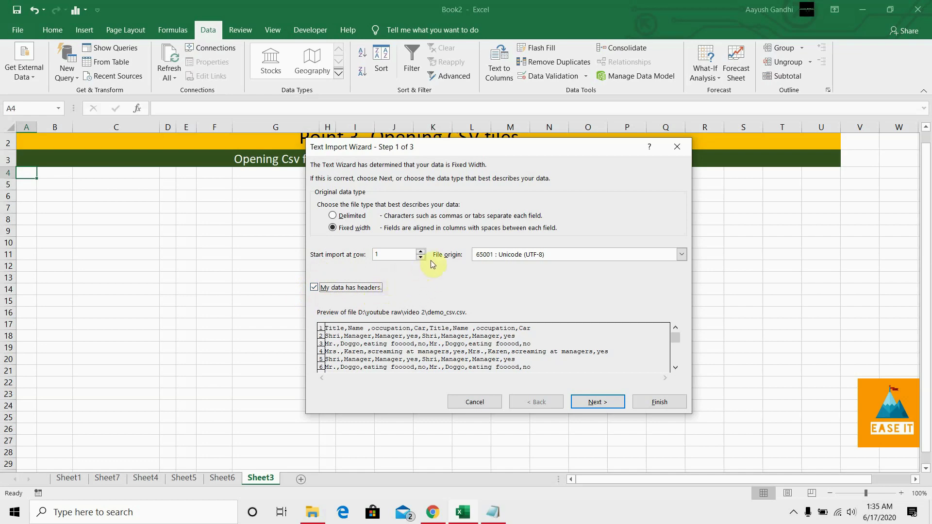
{"action": "left_click", "coordinate": [506, 260]}
{"action": "left_click", "coordinate": [506, 260]}
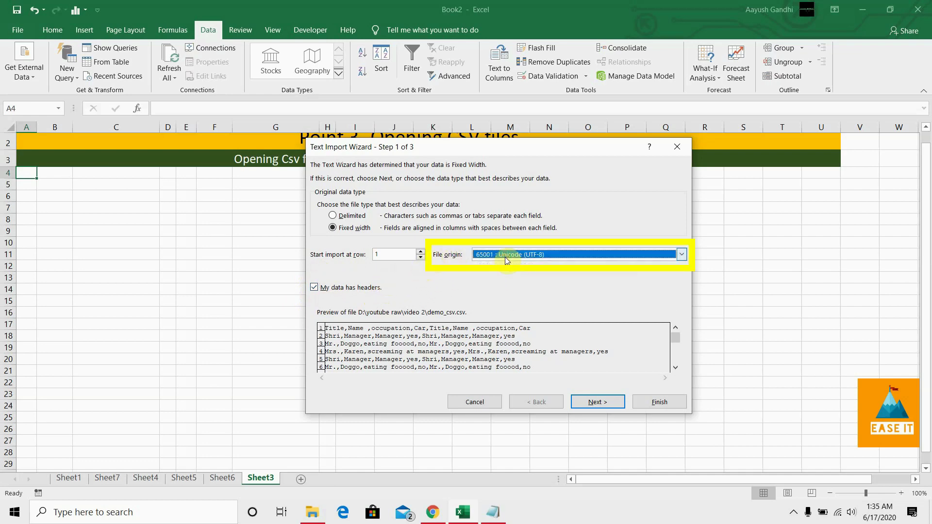
{"action": "left_click", "coordinate": [681, 255]}
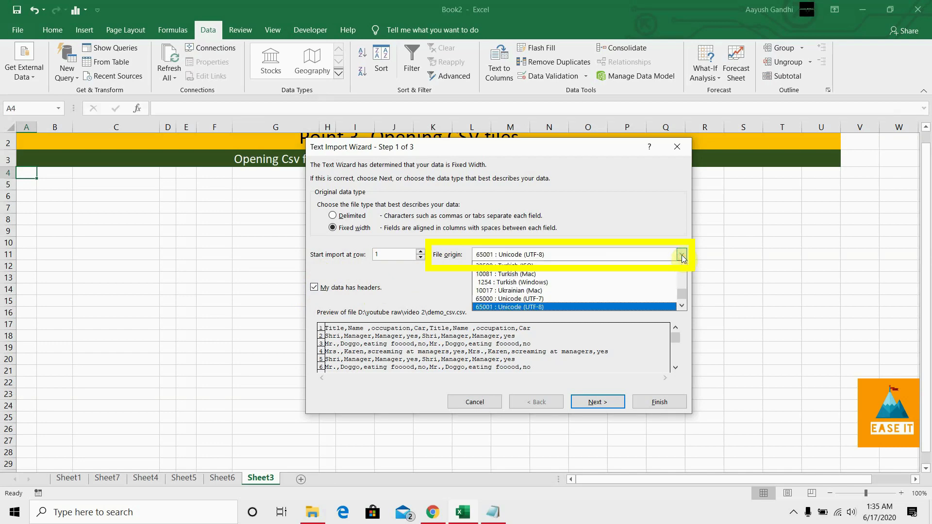
{"action": "left_click", "coordinate": [613, 304]}
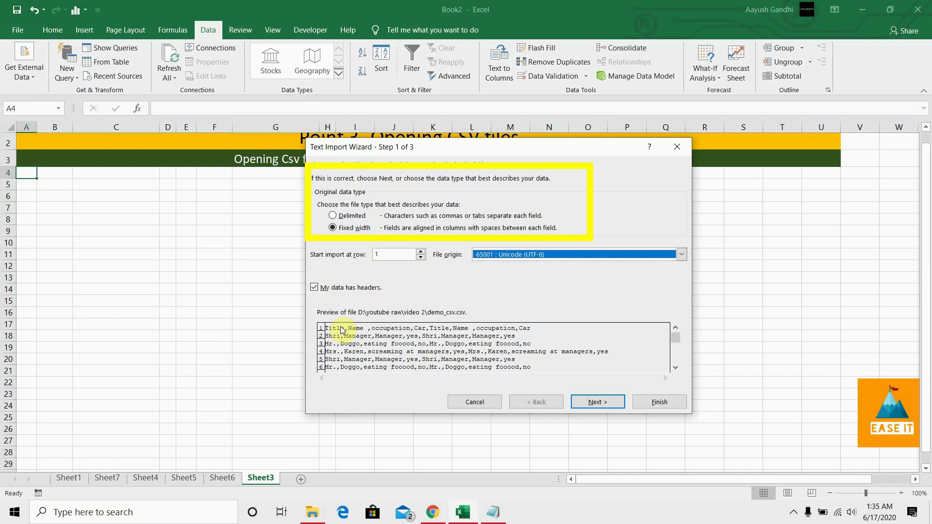
{"action": "left_click", "coordinate": [349, 217]}
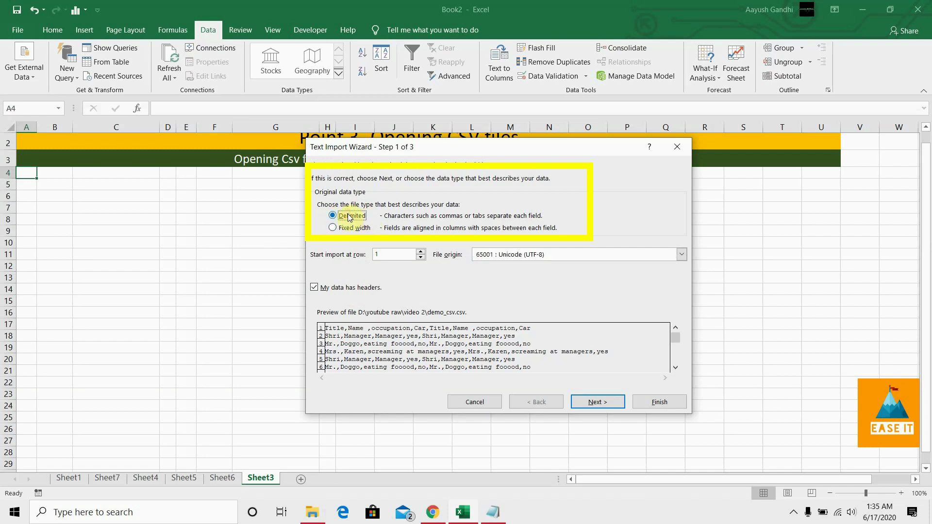
{"action": "left_click", "coordinate": [597, 401]}
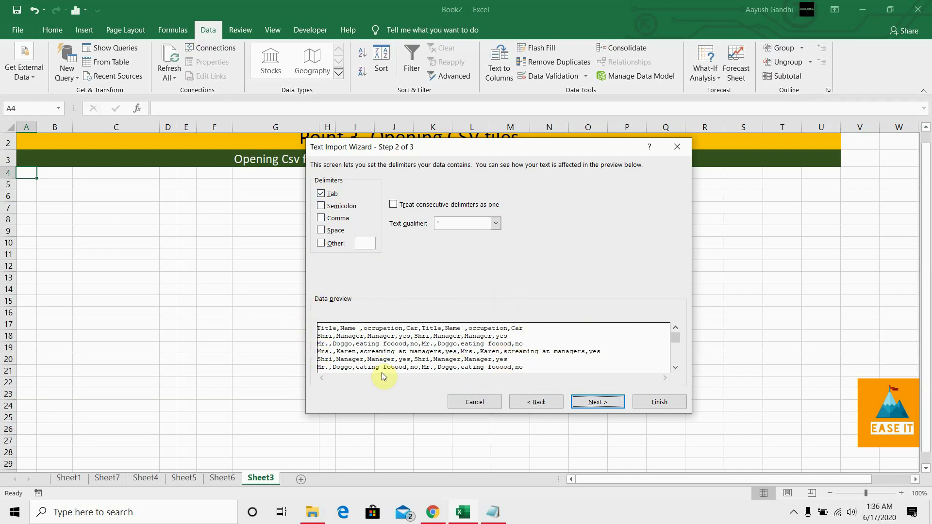
Replace the Tab delimiter with Comma and proceed to the column data formats.
{"action": "left_click", "coordinate": [320, 194]}
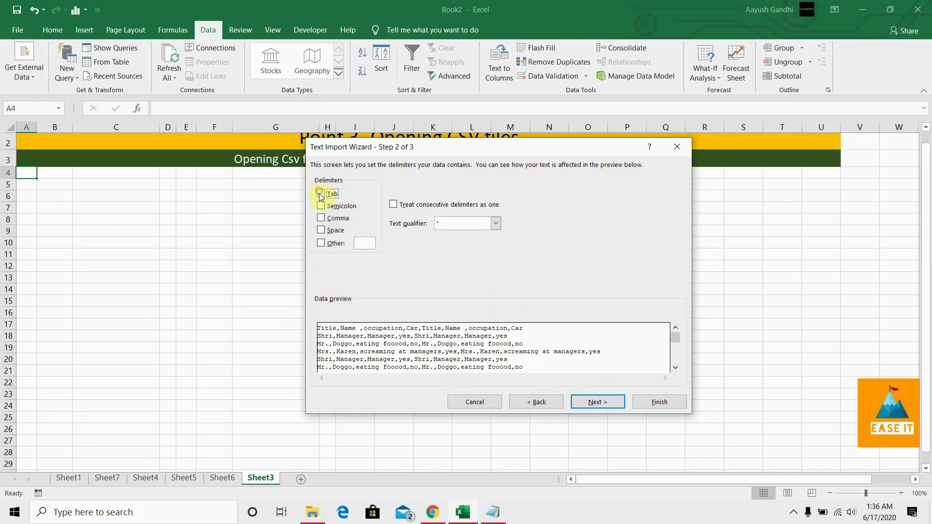
{"action": "left_click", "coordinate": [321, 219]}
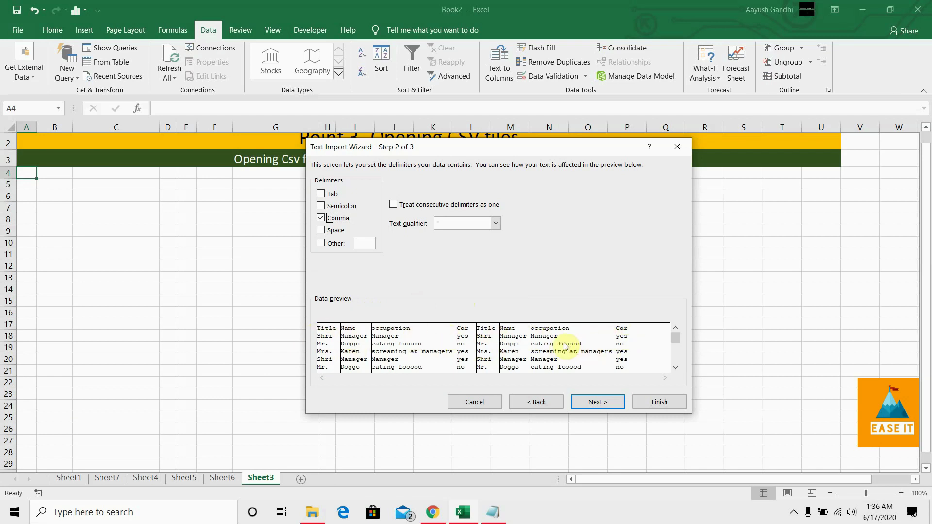
{"action": "left_click", "coordinate": [596, 403]}
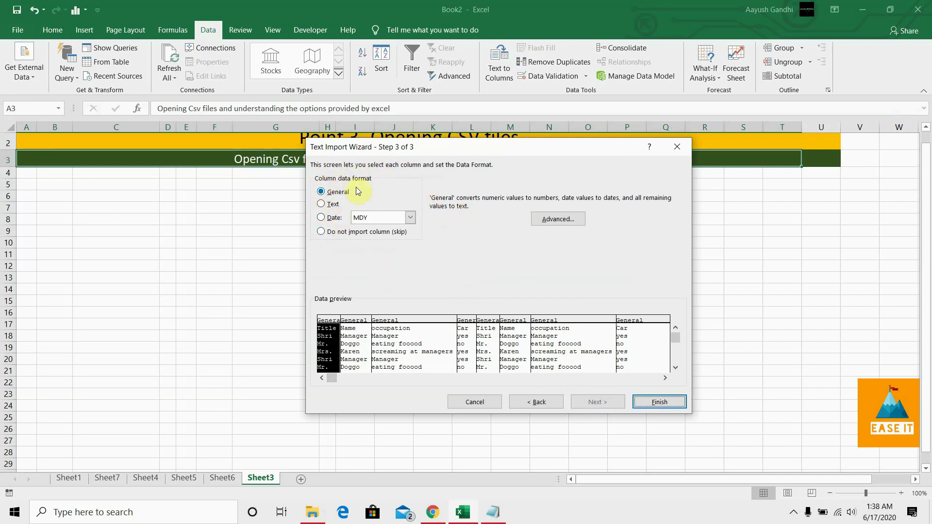
Try the MDY date format on the first Car column in the import preview, and return it to General.
{"action": "left_click", "coordinate": [376, 321]}
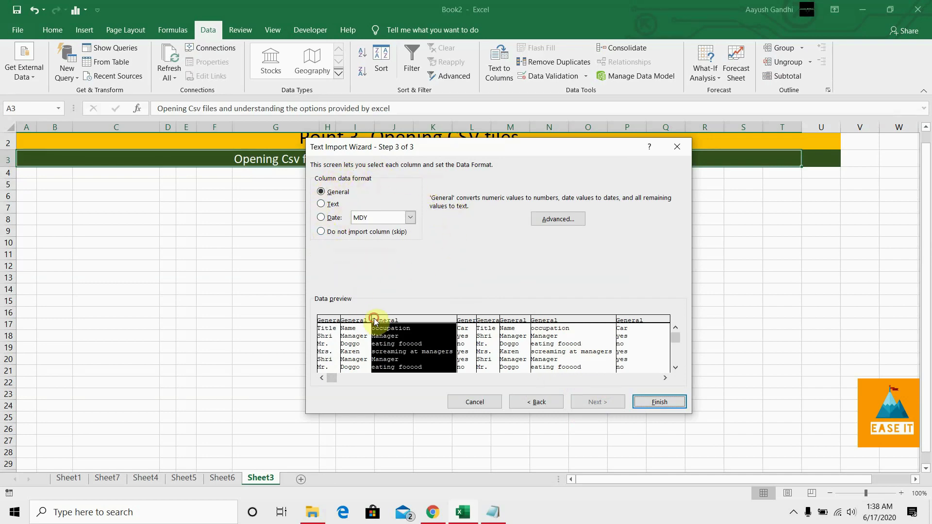
{"action": "left_click", "coordinate": [465, 322]}
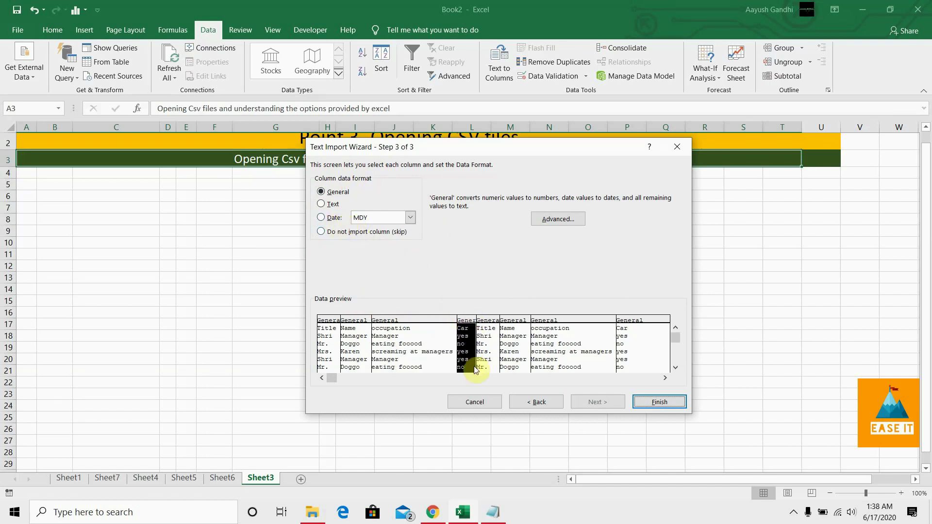
{"action": "left_click", "coordinate": [411, 217]}
{"action": "left_click", "coordinate": [444, 277]}
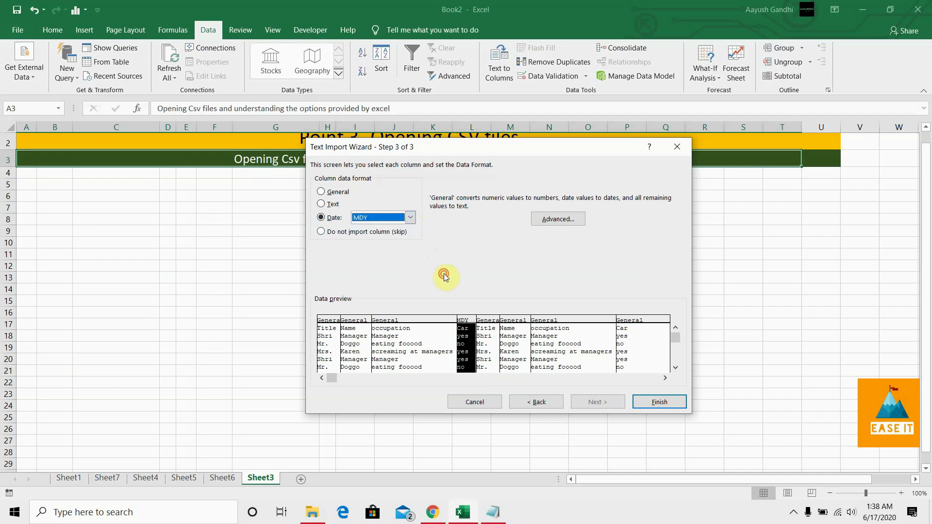
{"action": "left_click", "coordinate": [337, 195]}
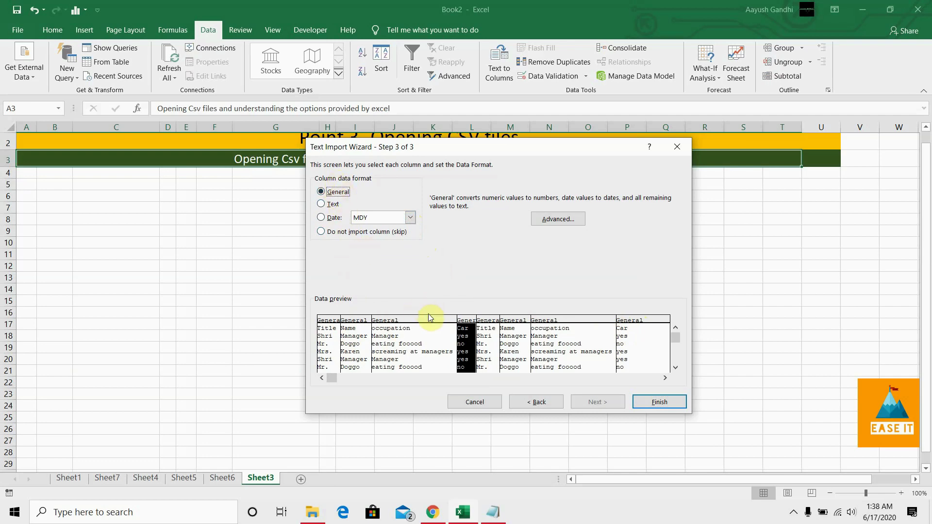
Finish the text import with the columns in General format.
{"action": "left_click", "coordinate": [657, 403]}
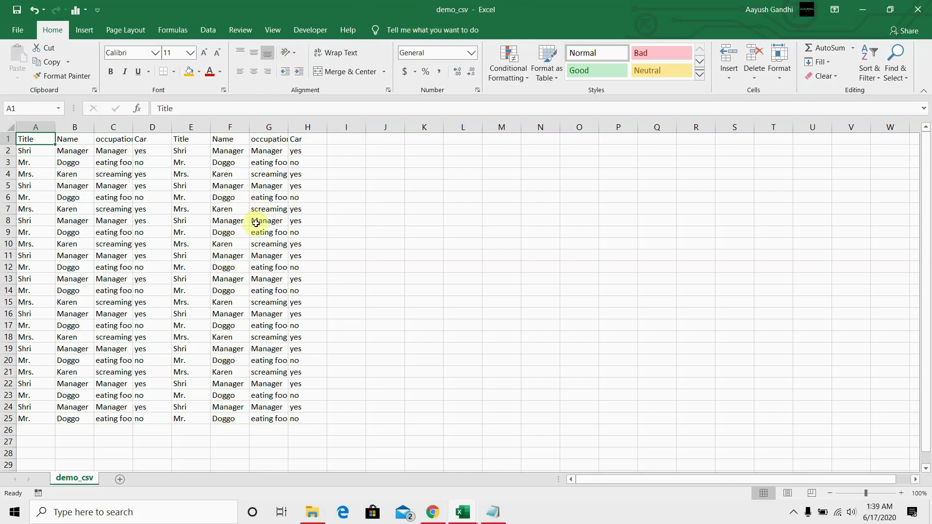
{"action": "left_click", "coordinate": [228, 407]}
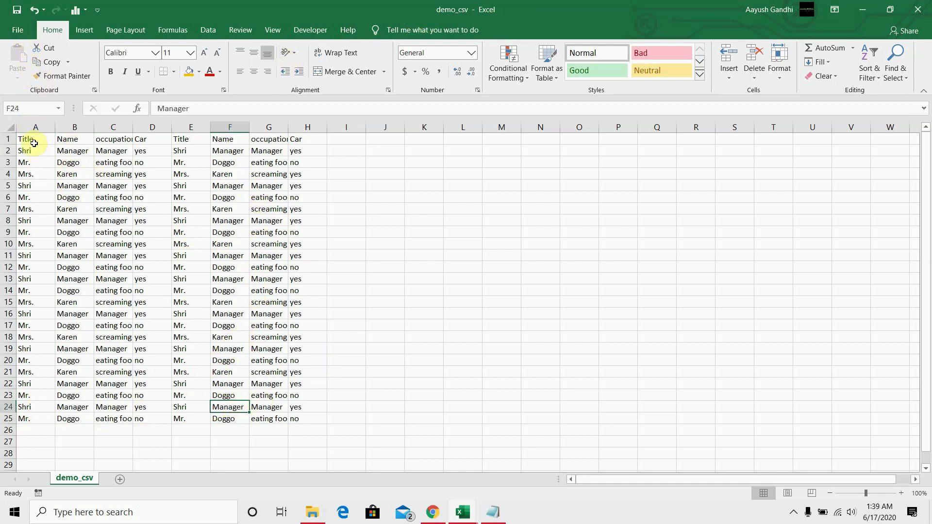
{"action": "left_click", "coordinate": [31, 140]}
{"action": "left_click_drag", "start_coordinate": [31, 144], "coordinate": [260, 296]}
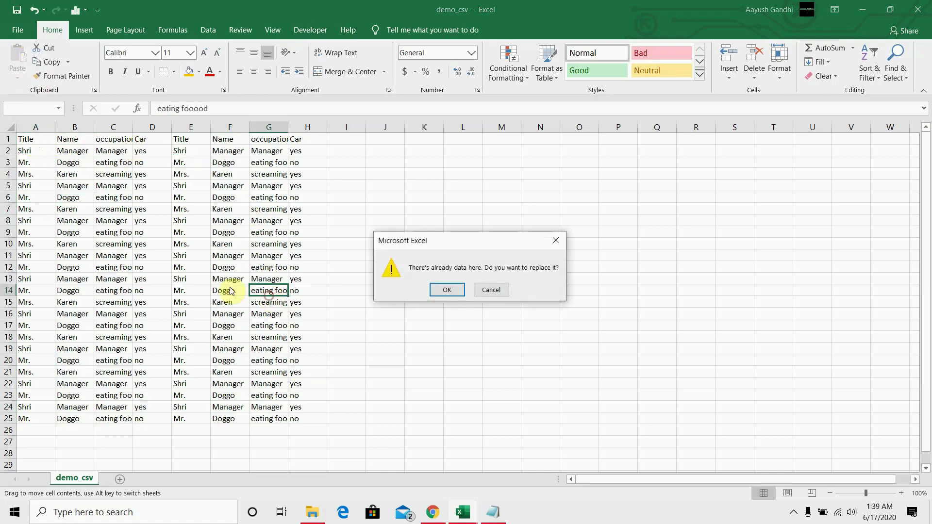
{"action": "left_click", "coordinate": [555, 240]}
Save the imported data in the Documents folder as demo_csv with the Excel Workbook file type.
{"action": "left_click", "coordinate": [18, 29]}
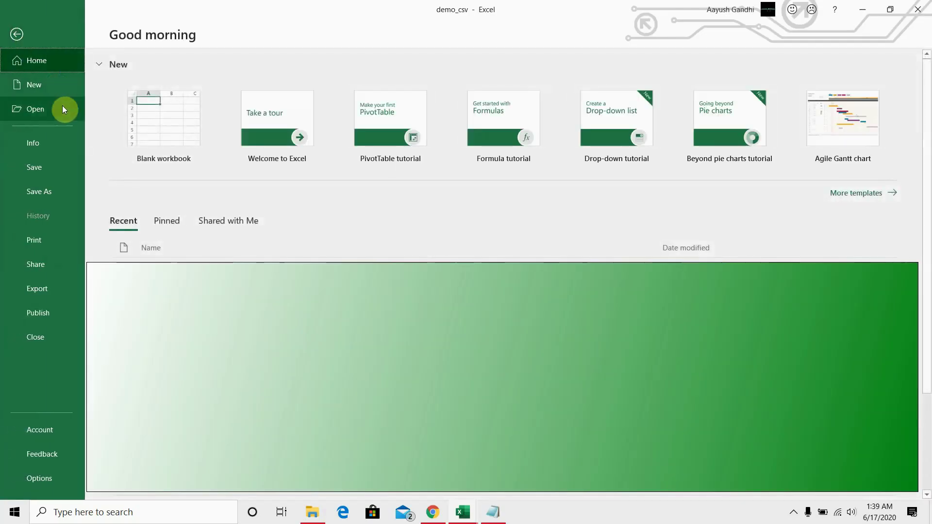
{"action": "left_click", "coordinate": [44, 187]}
{"action": "left_click", "coordinate": [187, 158]}
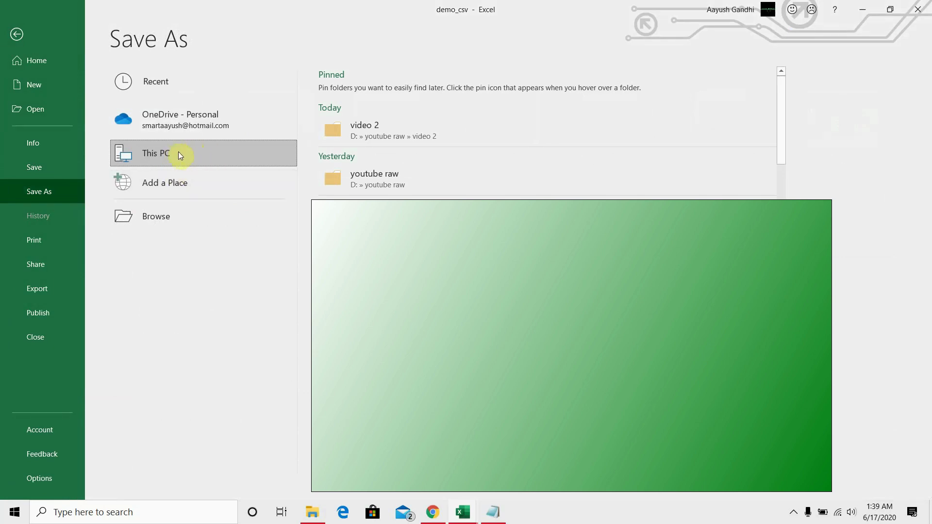
{"action": "left_click", "coordinate": [181, 221]}
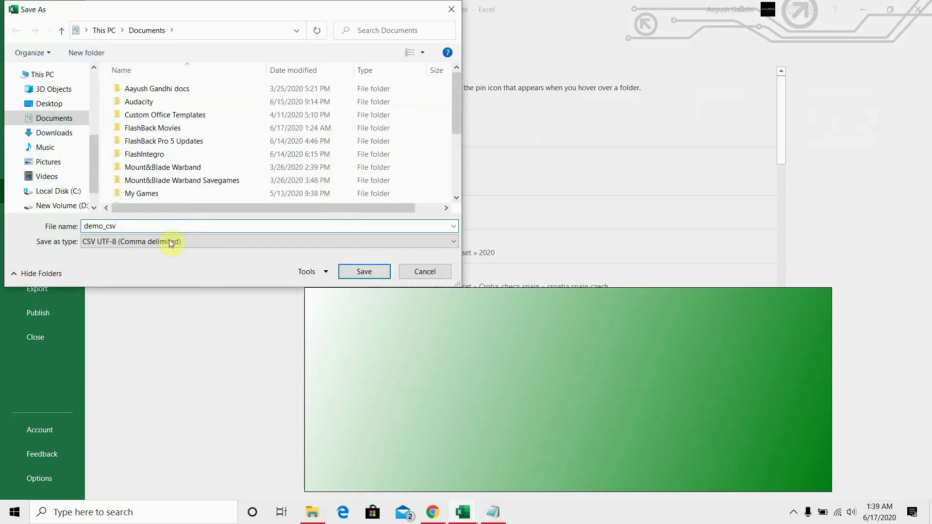
{"action": "left_click", "coordinate": [163, 243]}
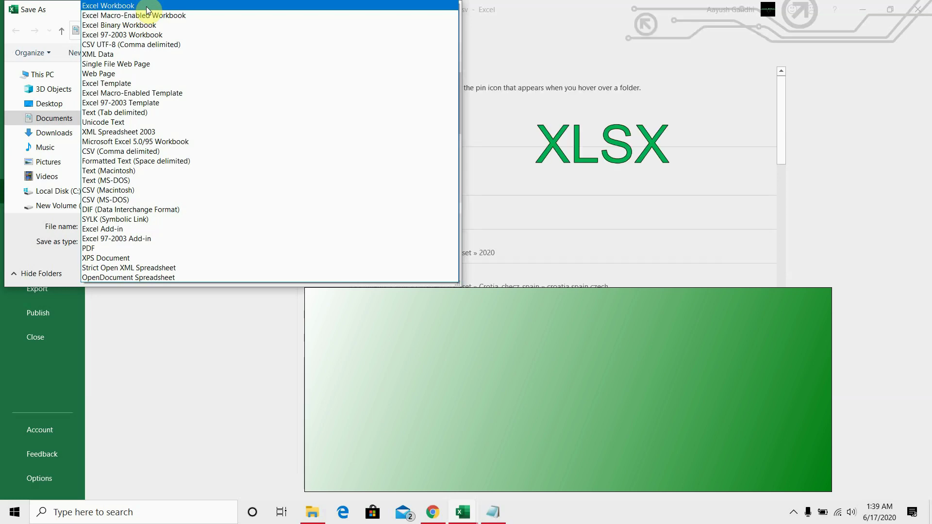
{"action": "left_click", "coordinate": [146, 6]}
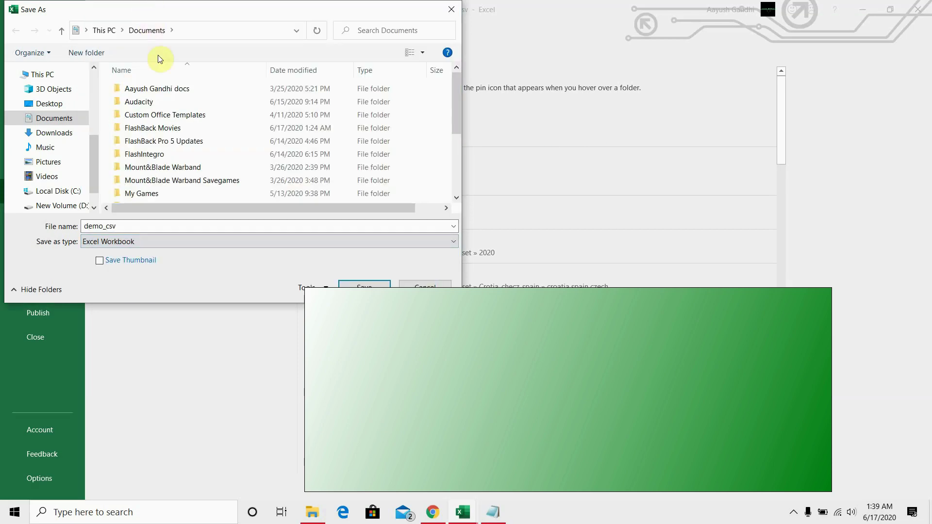
{"action": "left_click", "coordinate": [366, 285]}
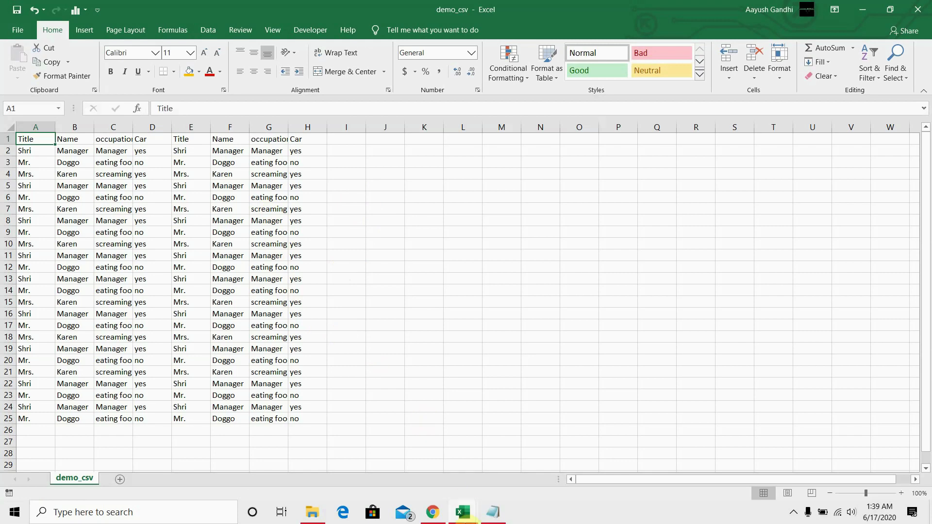
Switch to the Book2 workbook and select cell C12 on Sheet3.
{"action": "mouse_move", "coordinate": [462, 512]}
{"action": "left_click", "coordinate": [430, 479]}
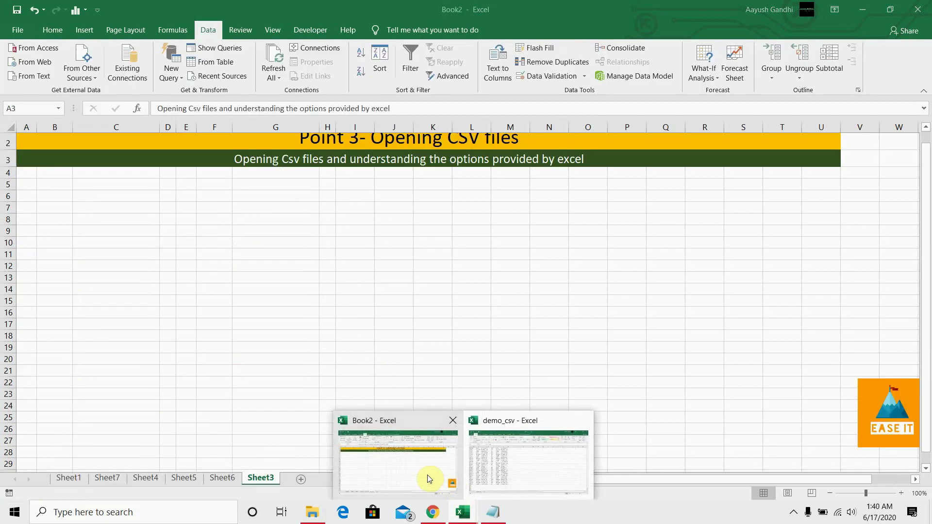
{"action": "left_click", "coordinate": [150, 297]}
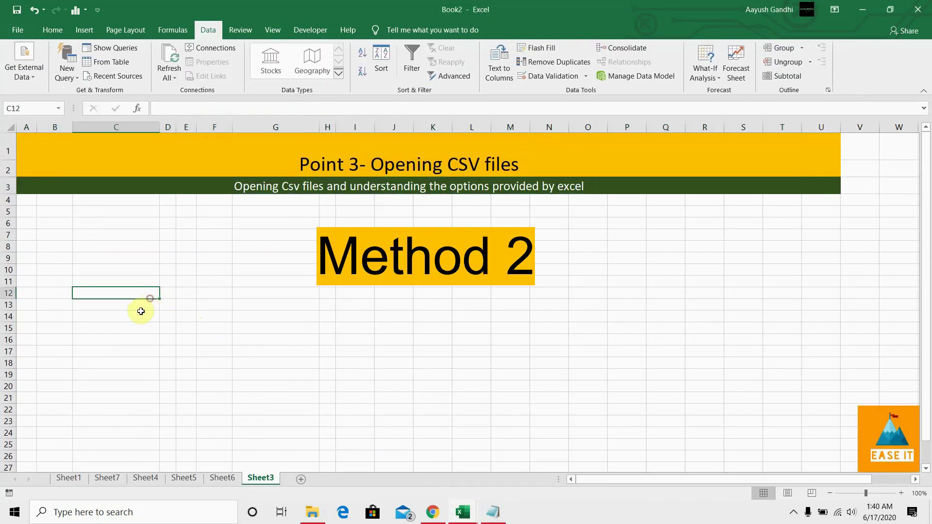
Select cell A4 on Sheet3, and check the demo_csv files in the video 2 folder in File Explorer before returning to Book2.
{"action": "left_click", "coordinate": [28, 201]}
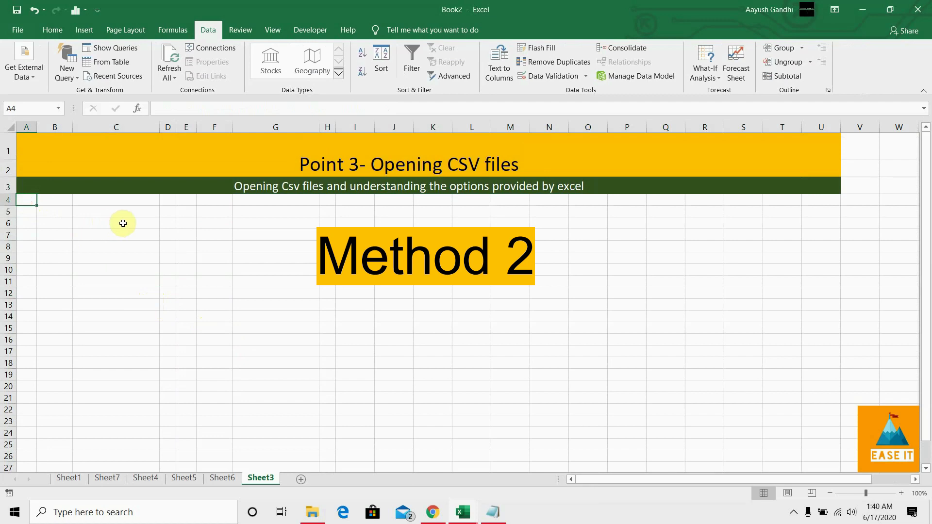
{"action": "left_click", "coordinate": [311, 511]}
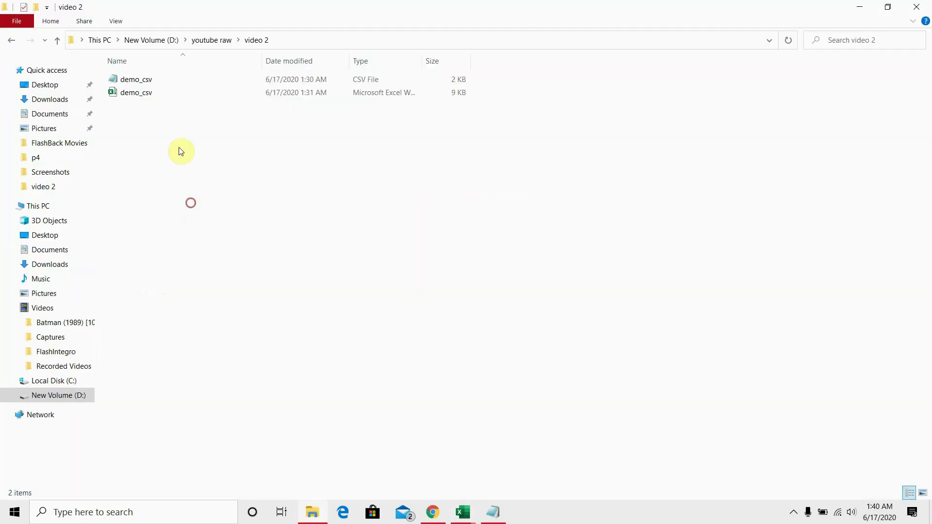
{"action": "left_click", "coordinate": [141, 92]}
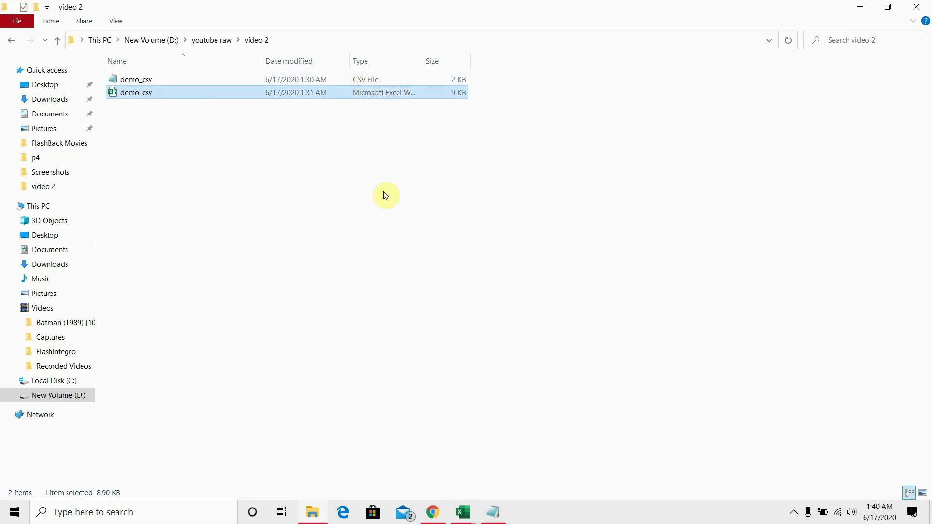
{"action": "left_click", "coordinate": [466, 512]}
{"action": "left_click", "coordinate": [458, 481]}
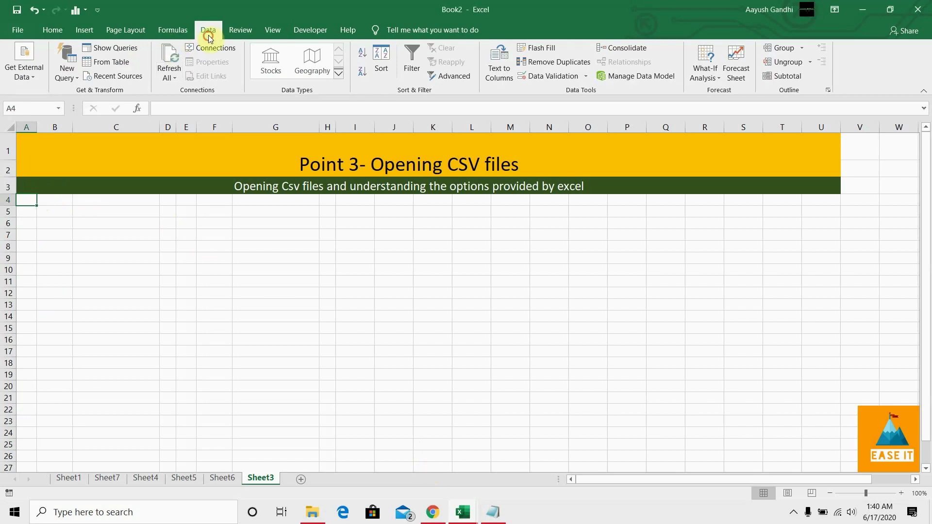
{"action": "left_click", "coordinate": [52, 30]}
{"action": "left_click", "coordinate": [207, 30]}
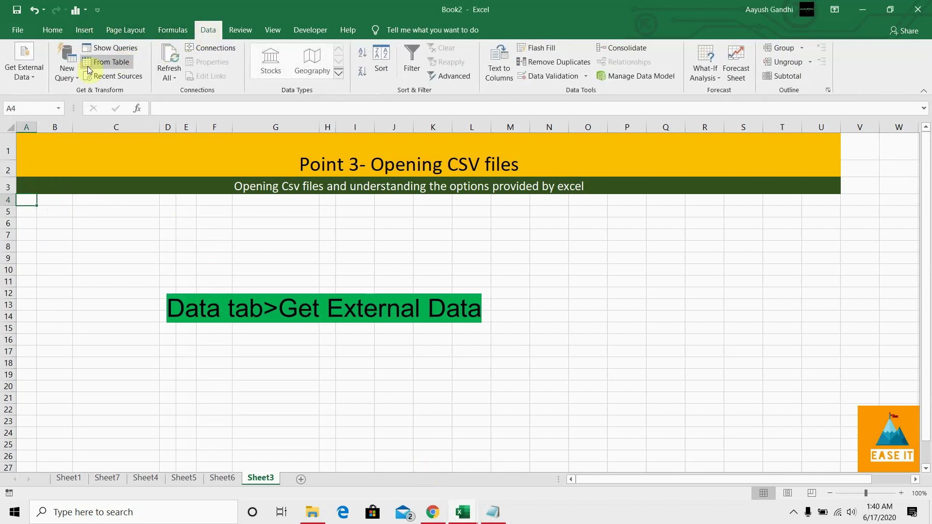
{"action": "left_click", "coordinate": [23, 68]}
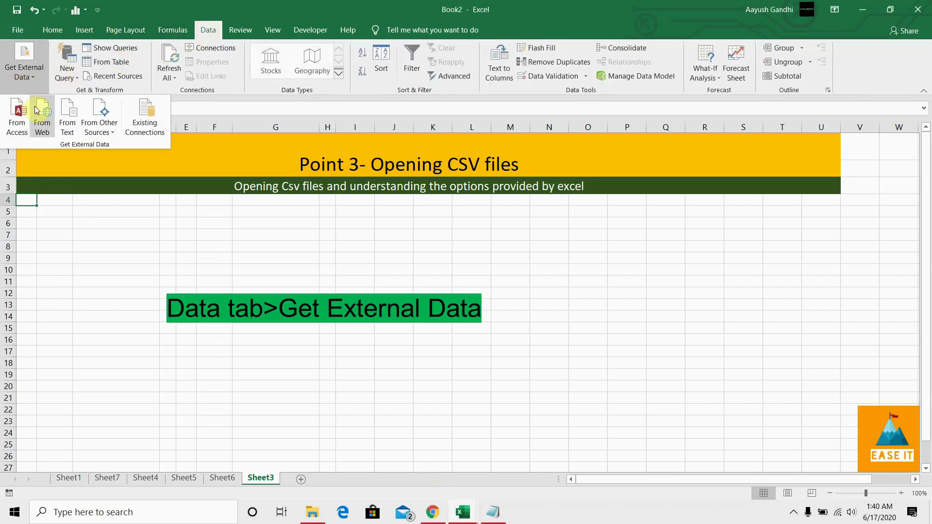
{"action": "left_click", "coordinate": [790, 514]}
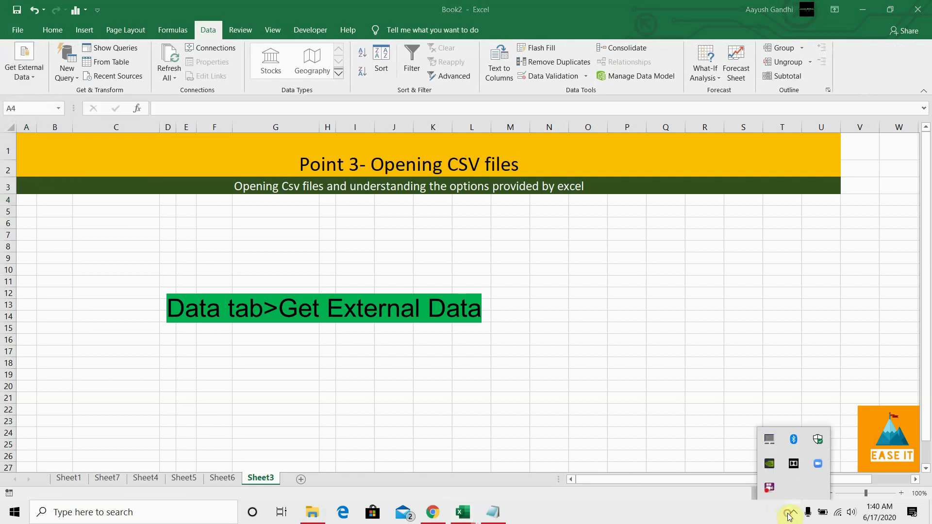
{"action": "left_click", "coordinate": [790, 514]}
Start an external data import from text using the demo_csv file in the video 2 folder.
{"action": "left_click", "coordinate": [26, 77]}
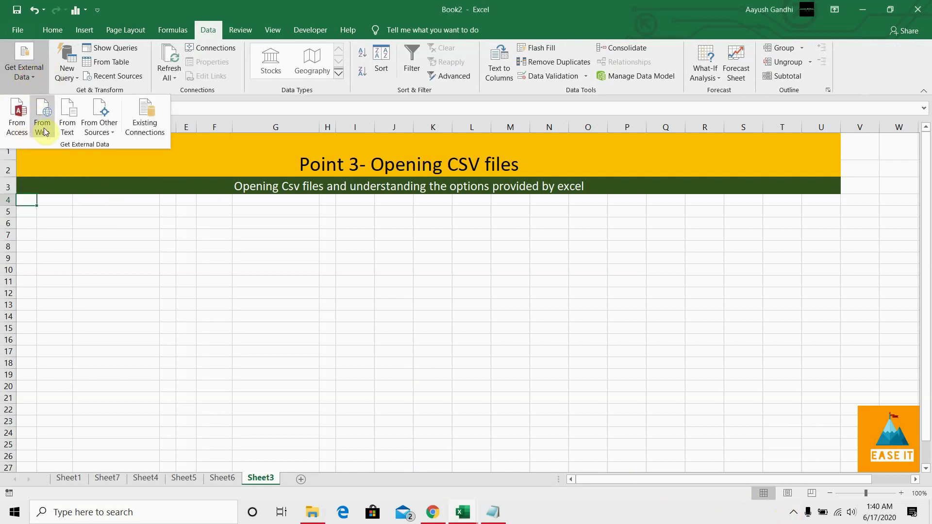
{"action": "left_click", "coordinate": [68, 127]}
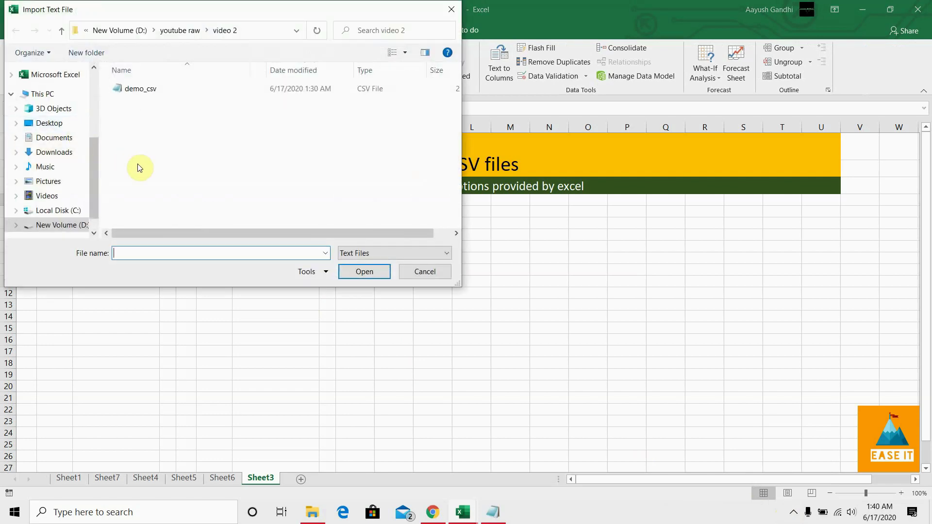
{"action": "double_click", "coordinate": [152, 93]}
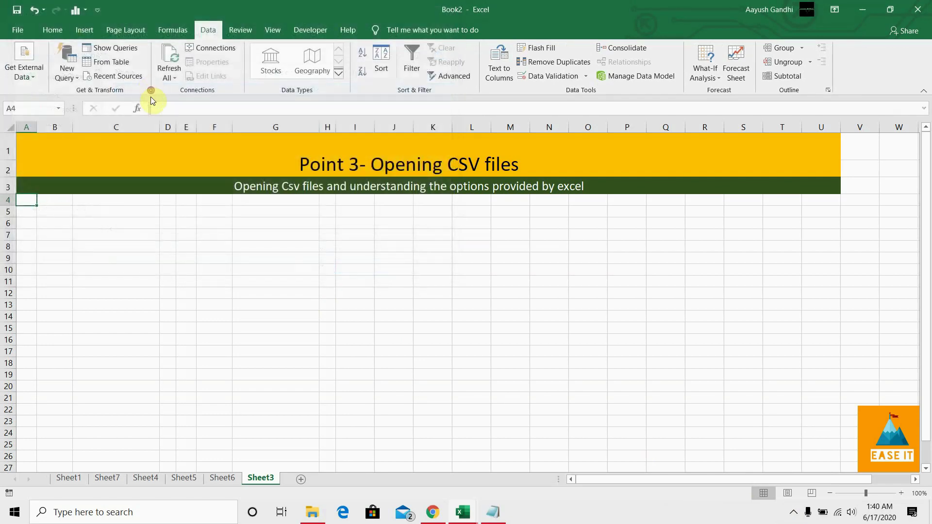
Set the text import to Delimited and mark the data as having headers.
{"action": "left_click", "coordinate": [347, 216]}
{"action": "key", "text": "Return"}
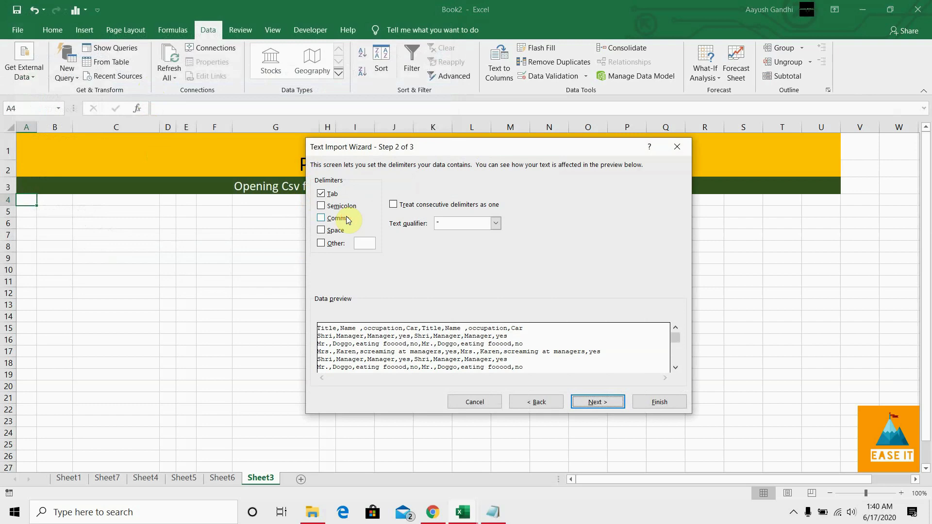
{"action": "left_click", "coordinate": [550, 403]}
{"action": "left_click", "coordinate": [341, 290]}
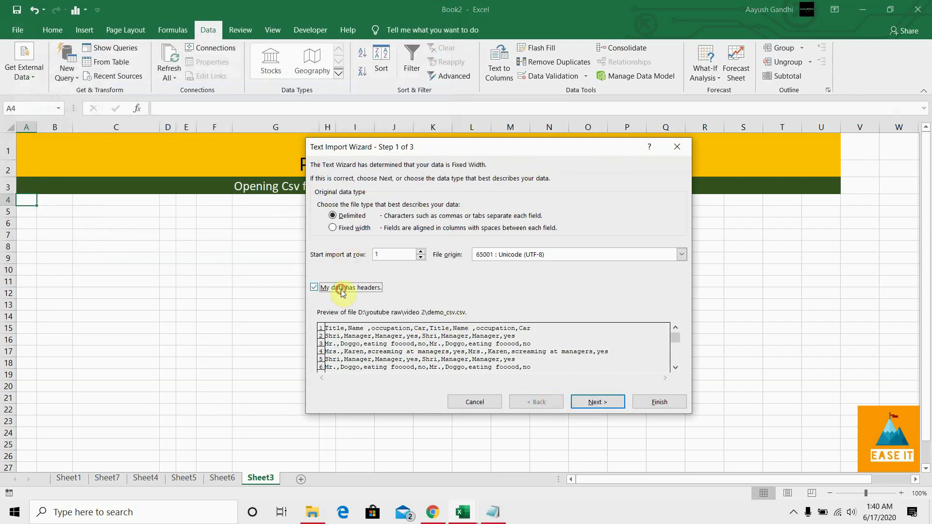
{"action": "left_click", "coordinate": [598, 403]}
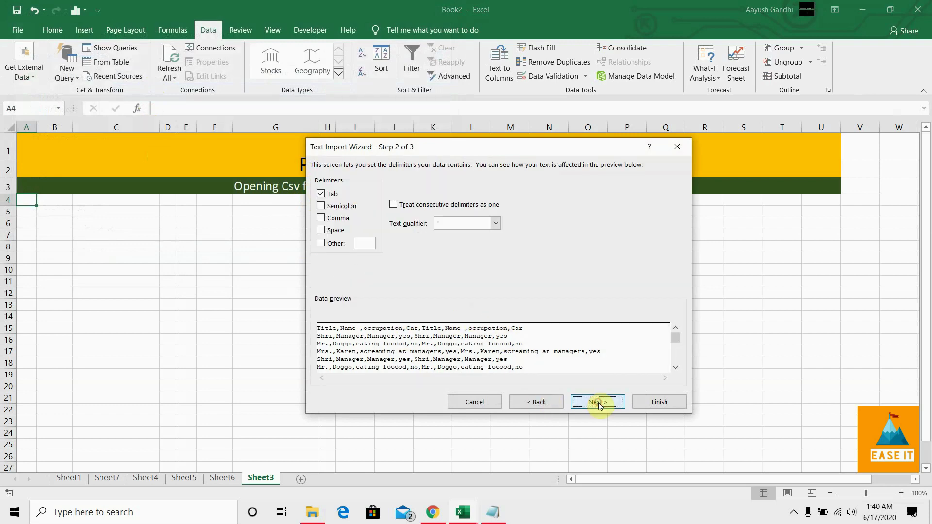
Split the text by Comma only instead of Tab, and finish the import wizard with all columns in General format.
{"action": "left_click", "coordinate": [342, 219]}
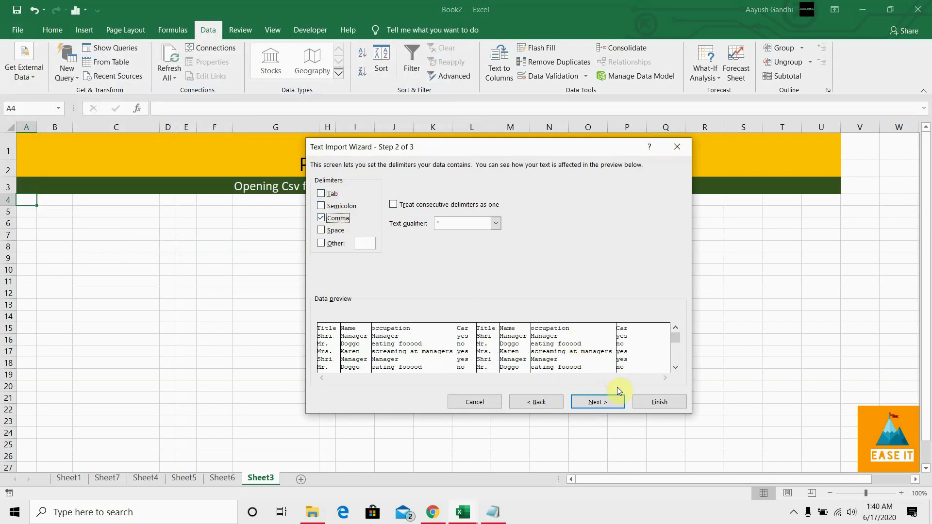
{"action": "left_click", "coordinate": [615, 401]}
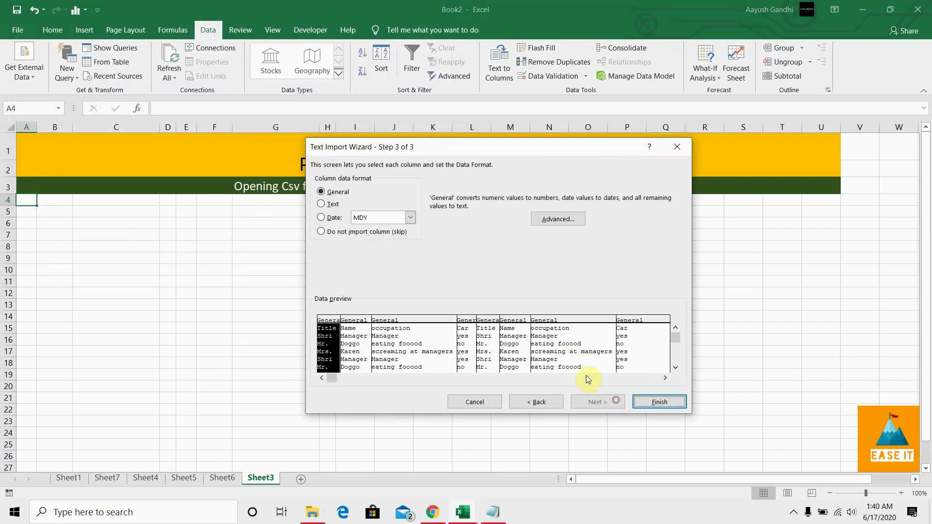
{"action": "left_click", "coordinate": [650, 402]}
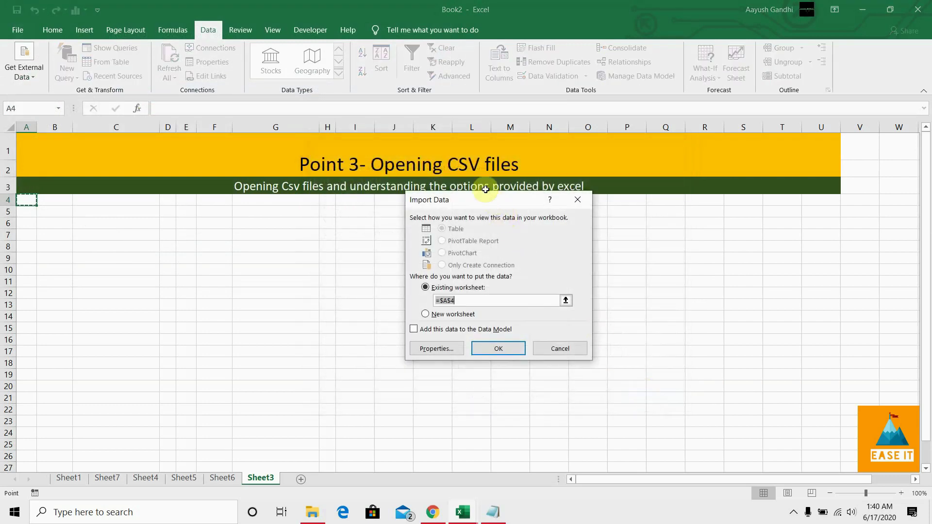
Place the imported data on the existing worksheet, starting at cell A4 of Sheet3.
{"action": "left_click_drag", "start_coordinate": [481, 200], "coordinate": [603, 179]}
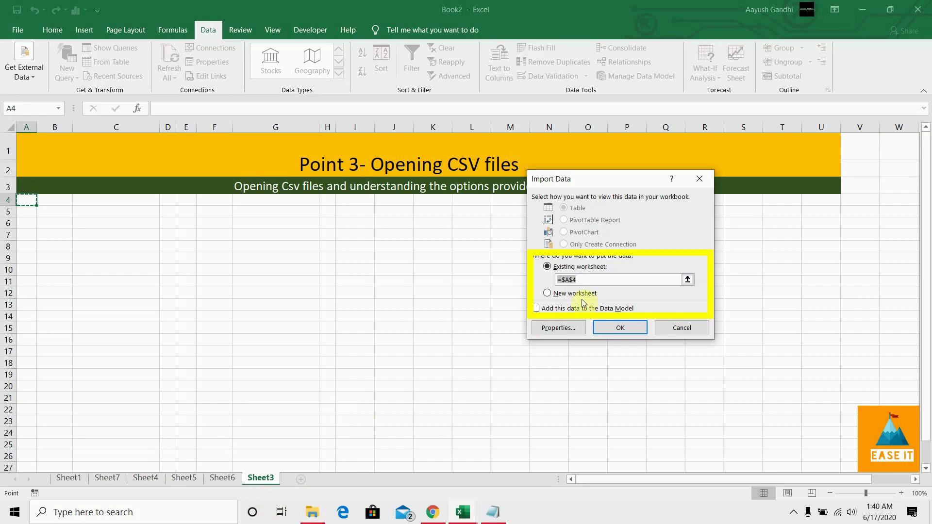
{"action": "left_click", "coordinate": [31, 201]}
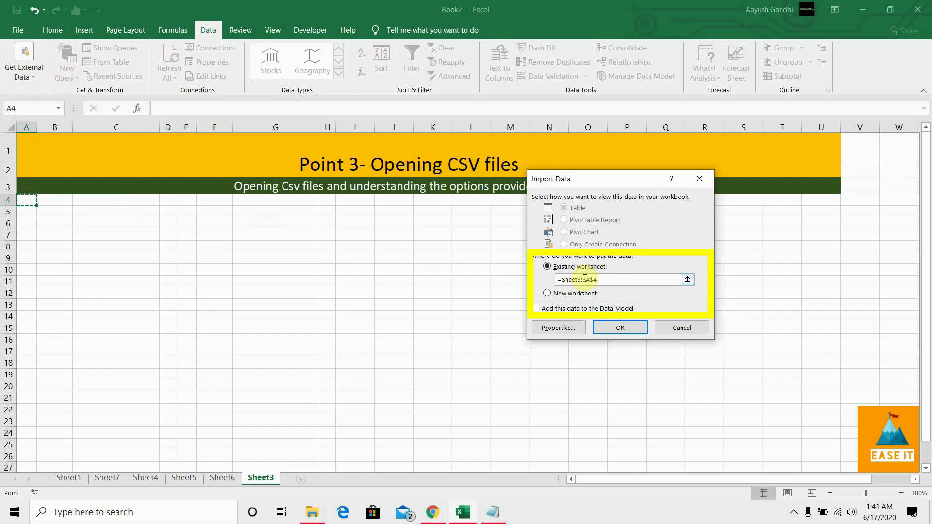
{"action": "left_click", "coordinate": [621, 323]}
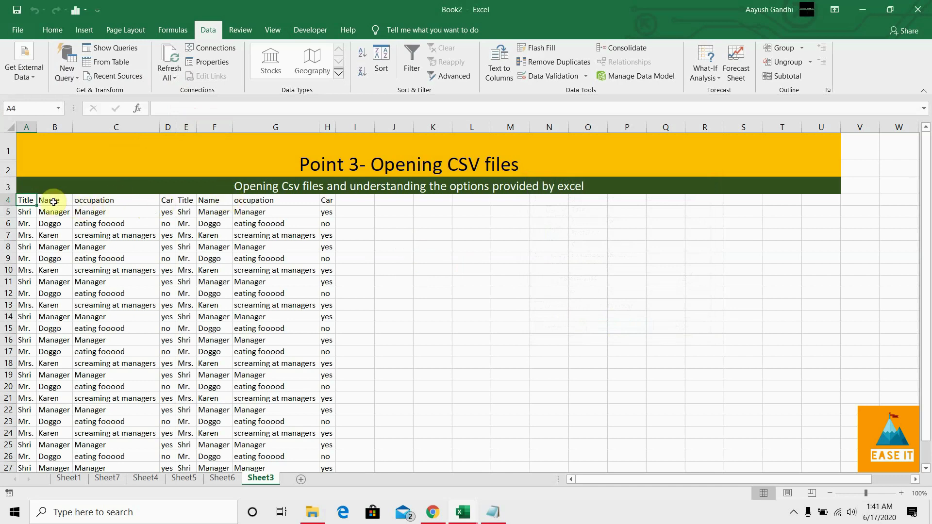
Select the imported data in columns A to H, from the header row in row 4 down, to review it.
{"action": "left_click", "coordinate": [23, 200]}
{"action": "right_click", "coordinate": [95, 201]}
{"action": "left_click", "coordinate": [388, 233]}
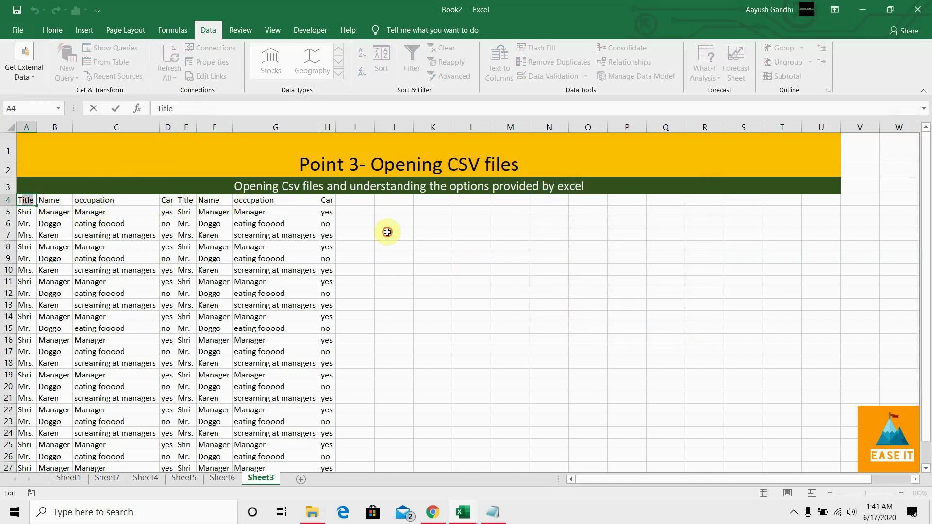
{"action": "left_click_drag", "start_coordinate": [24, 200], "coordinate": [335, 457]}
{"action": "scroll", "coordinate": [401, 379], "scroll_direction": "up", "scroll_amount": 1}
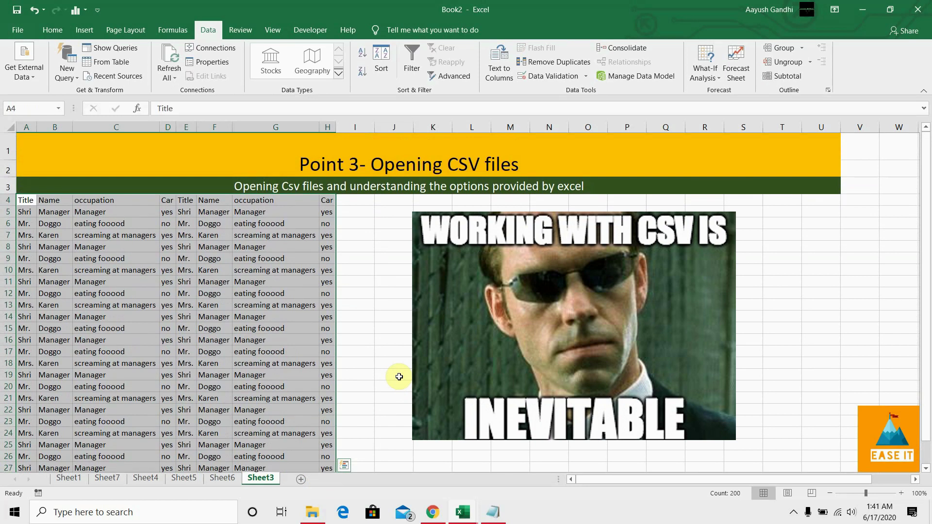
{"action": "left_click", "coordinate": [793, 512]}
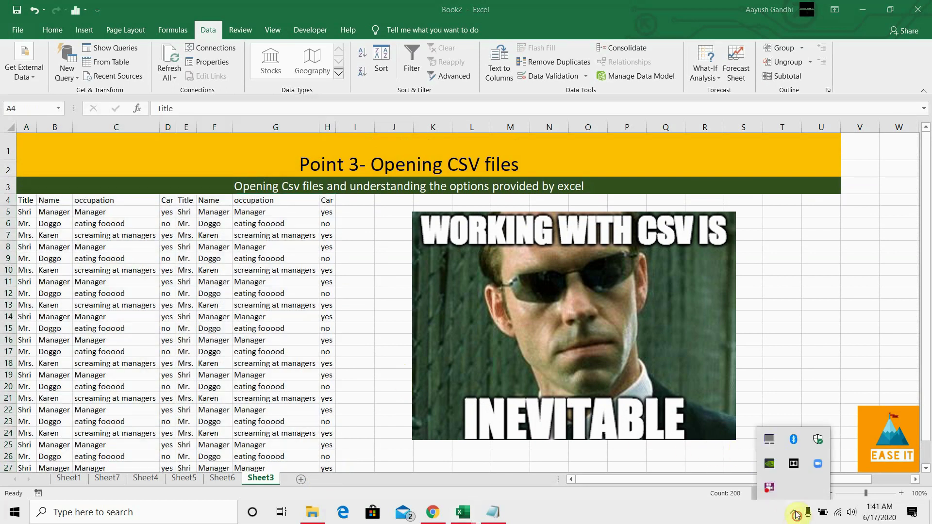